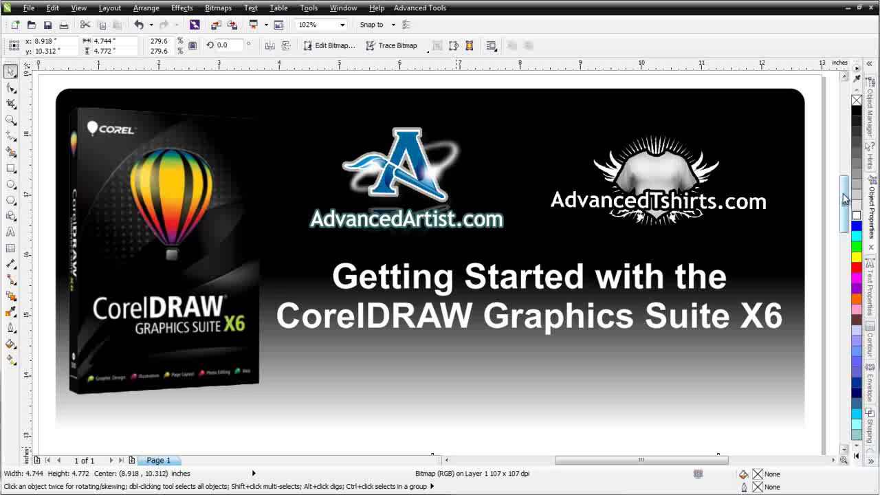
# Scroll to the soccer ball picture in CorelDRAW and send it to PHOTO-PAINT with Edit Bitmap.
pyautogui.moveTo(847, 199); pyautogui.dragTo(849, 245)
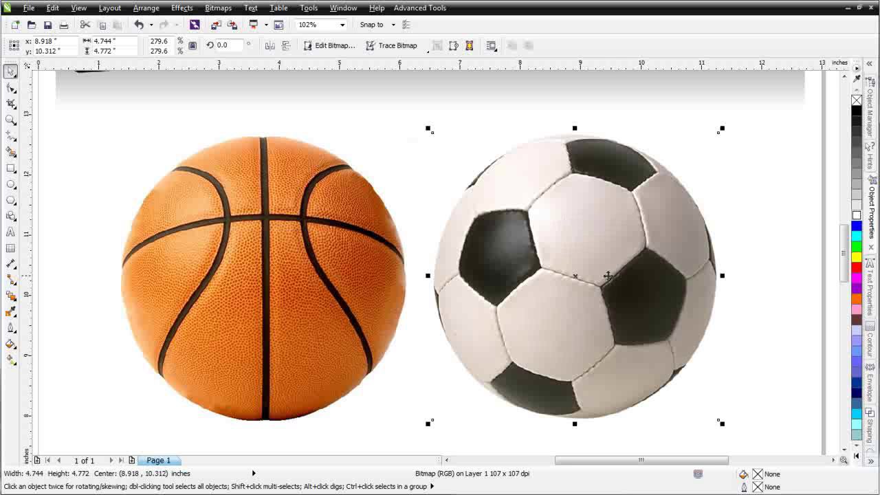
pyautogui.click(332, 47)
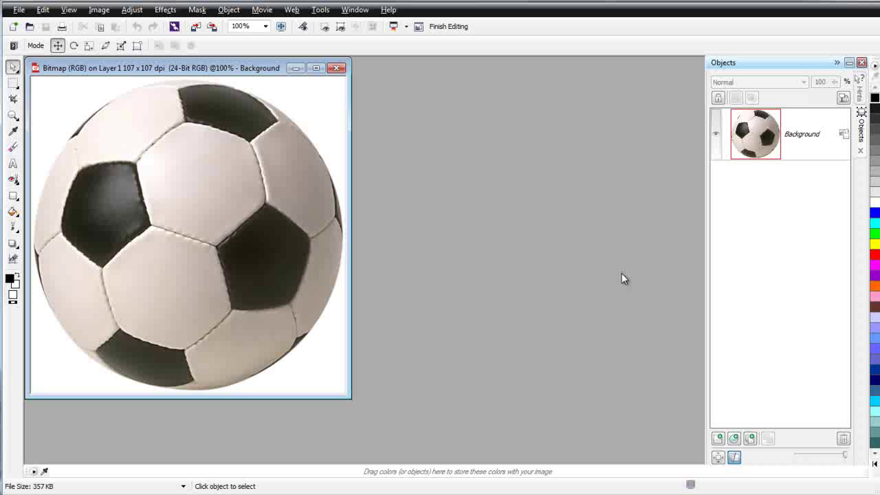
# Maximize the image window, then trial a Magic Wand mask on the white background at tolerance 100.
pyautogui.click(316, 67)
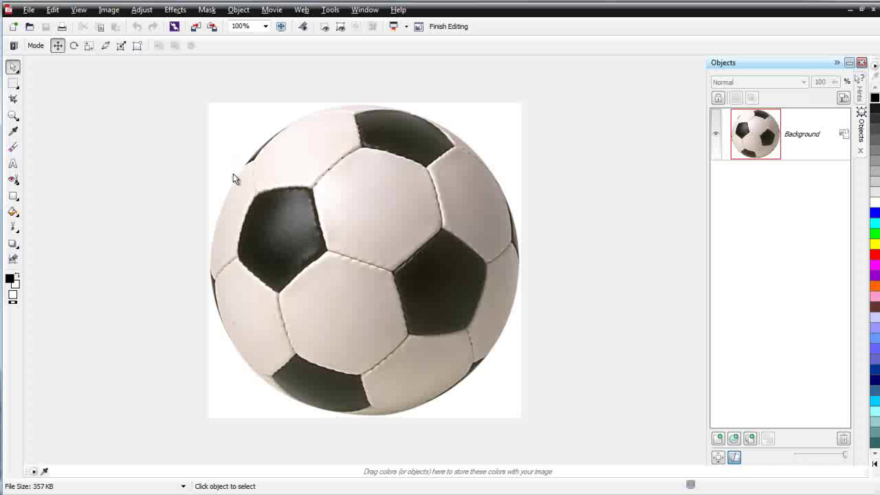
pyautogui.click(19, 91)
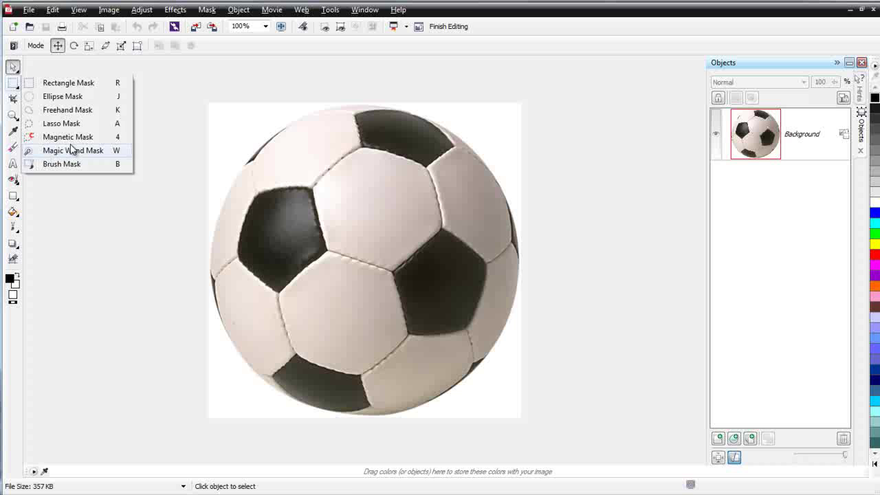
pyautogui.click(72, 150)
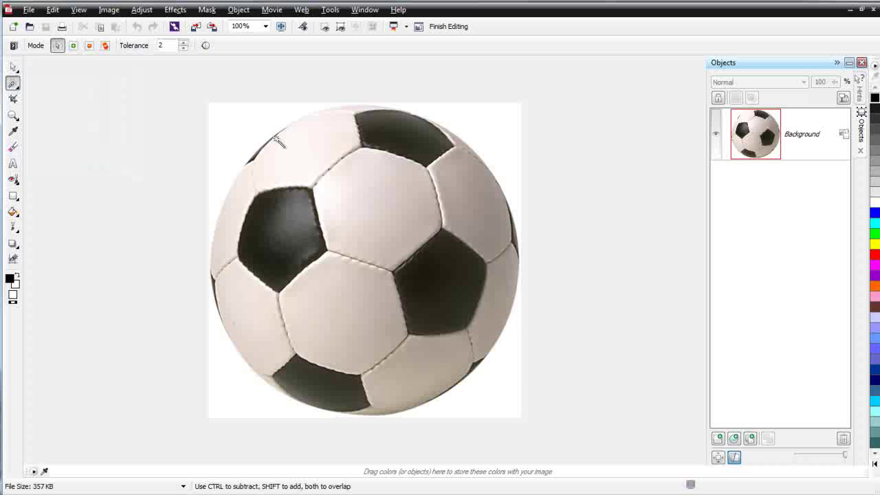
pyautogui.click(245, 123)
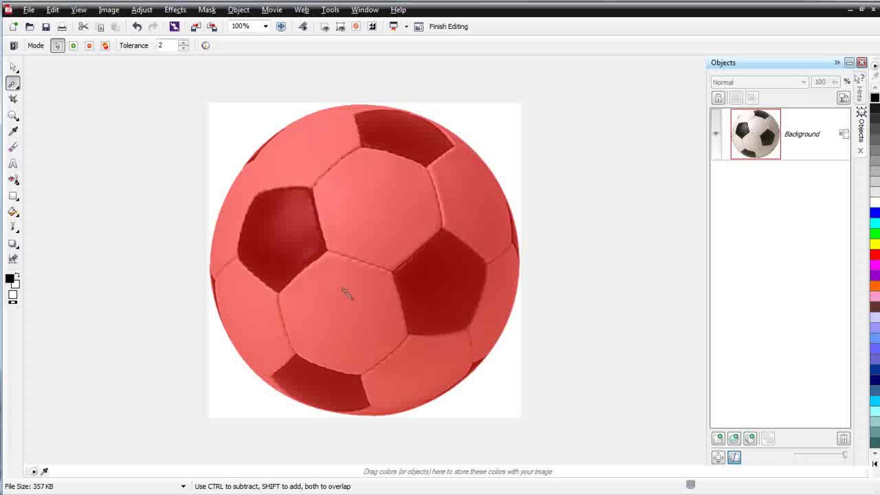
pyautogui.hotkey('ctrl', 'z')
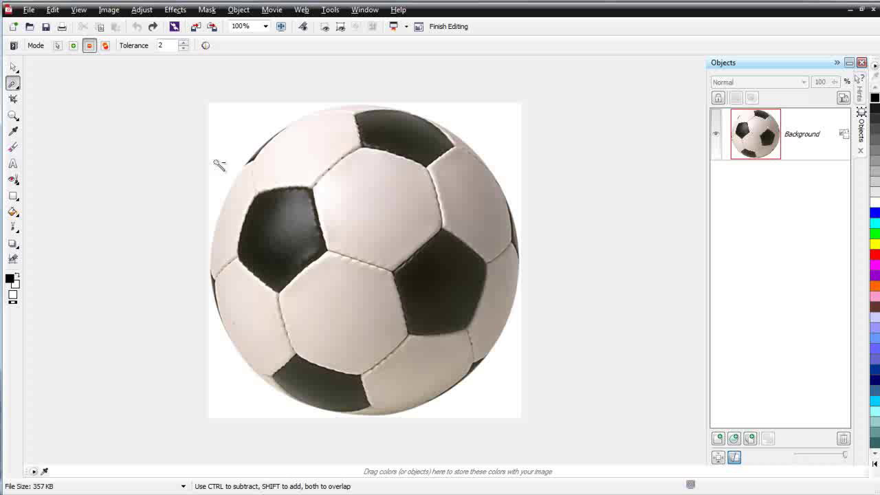
pyautogui.click(168, 45)
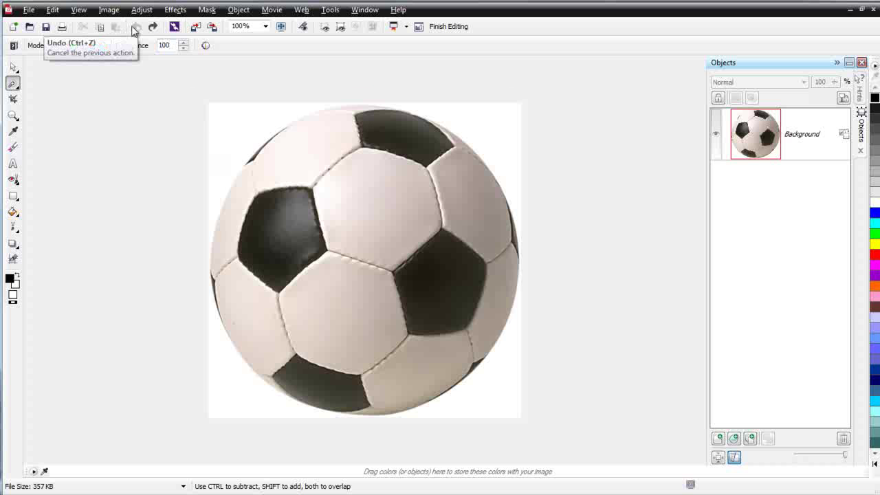
pyautogui.click(246, 148)
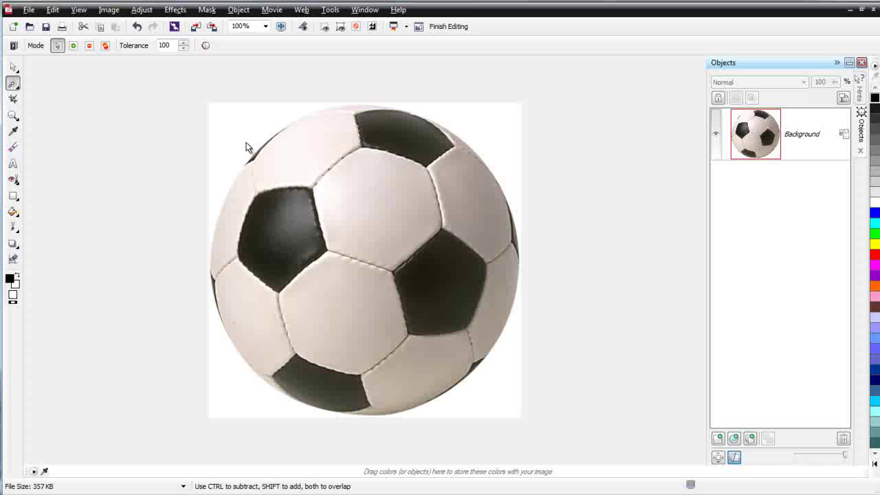
# Lower the Magic Wand tolerance to 2 and remove the existing mask.
pyautogui.click(207, 11)
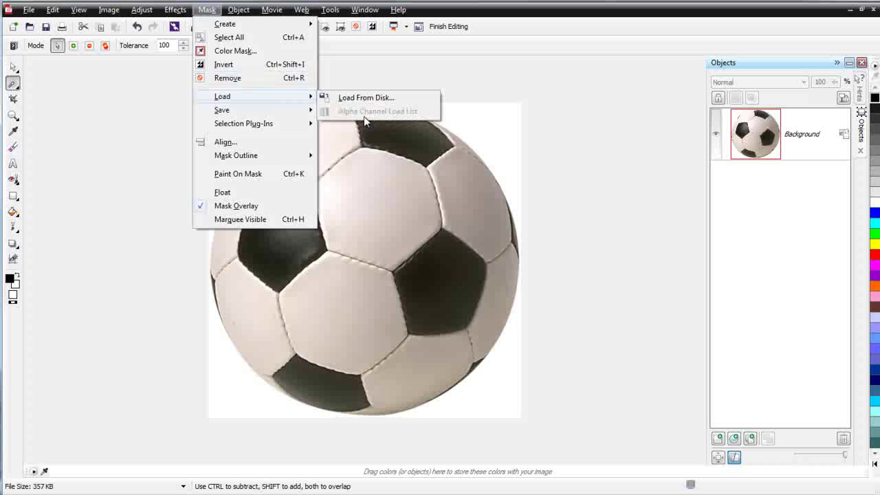
pyautogui.click(364, 164)
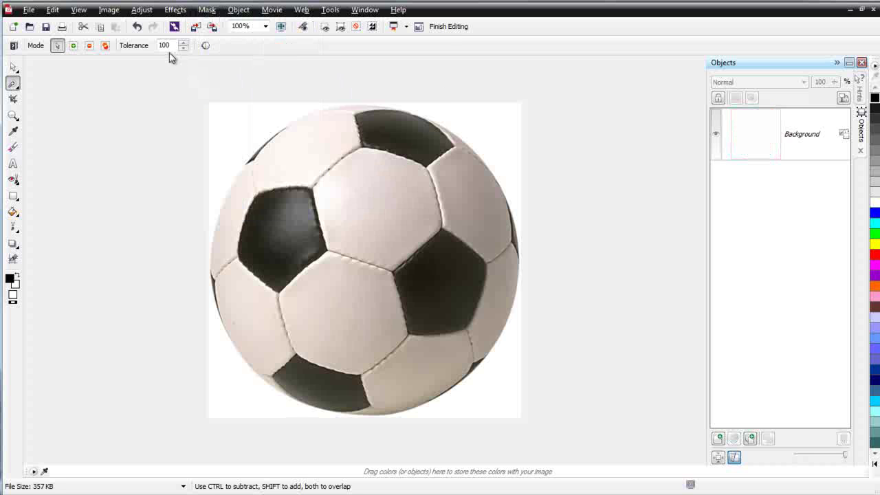
pyautogui.moveTo(167, 44); pyautogui.dragTo(134, 48)
pyautogui.write('2')
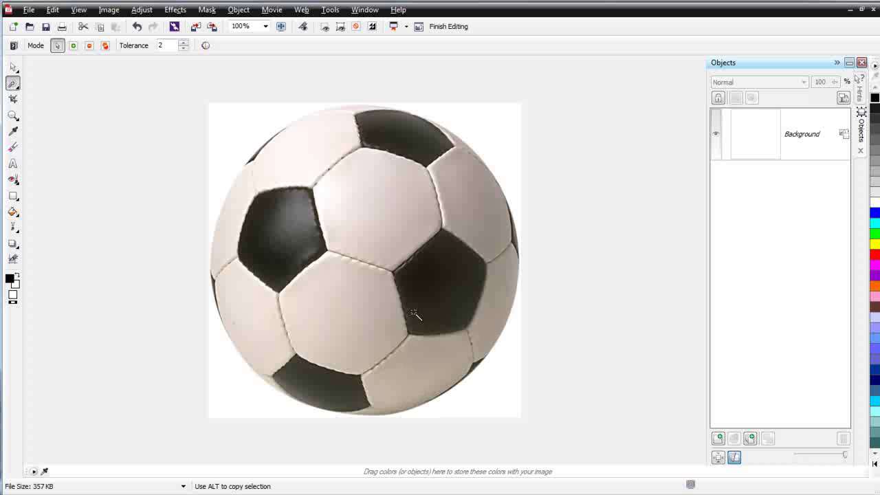
pyautogui.click(208, 10)
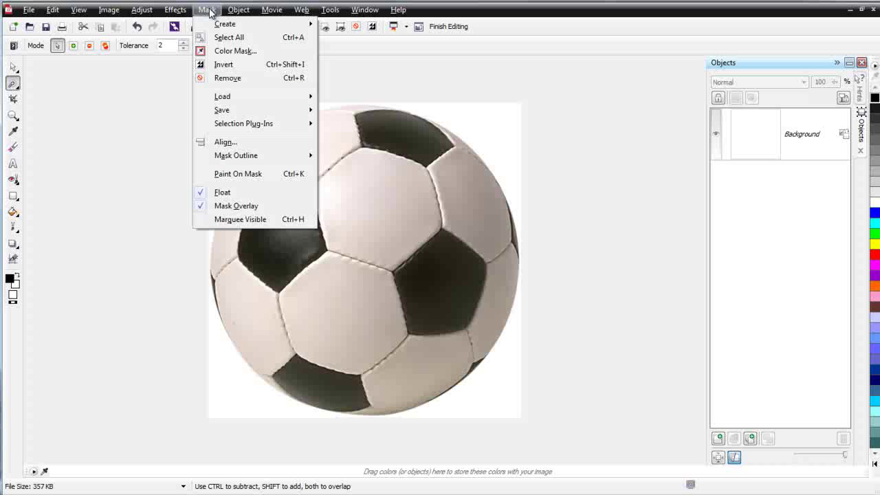
pyautogui.click(226, 77)
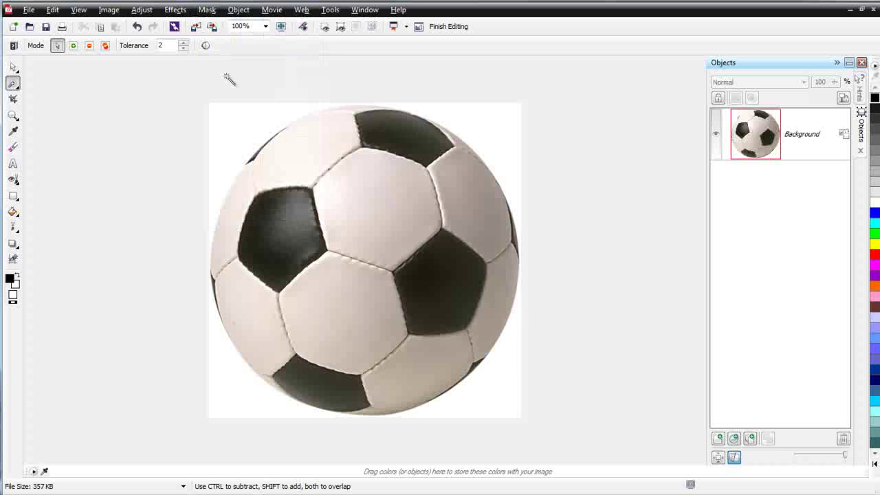
# Test a tolerance 25 mask, undo it, then mask the white background at tolerance 2.
pyautogui.doubleClick(161, 49)
pyautogui.write('25')
pyautogui.click(248, 108)
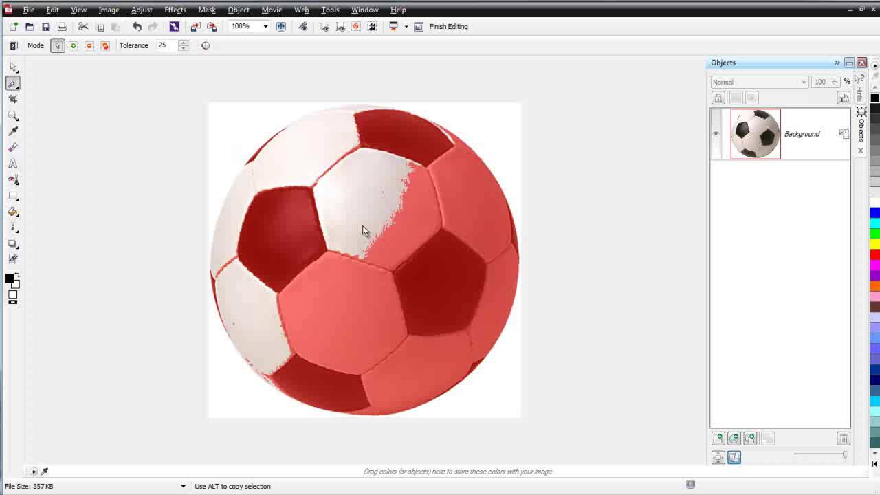
pyautogui.press('ctrl')
pyautogui.hotkey('ctrl', 'z')
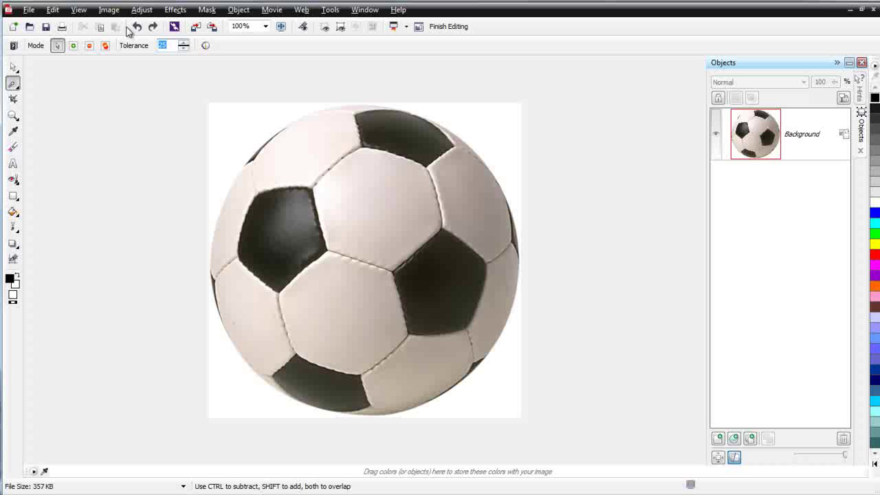
pyautogui.click(246, 139)
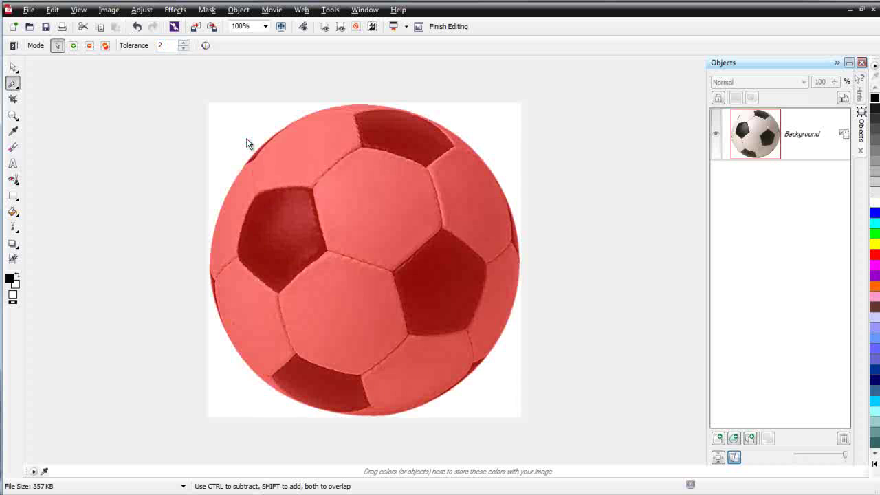
# Zoom in on the ball's edge, expand the mask outline with default settings, and zoom back to 100%.
pyautogui.scroll(2, 466, 364)
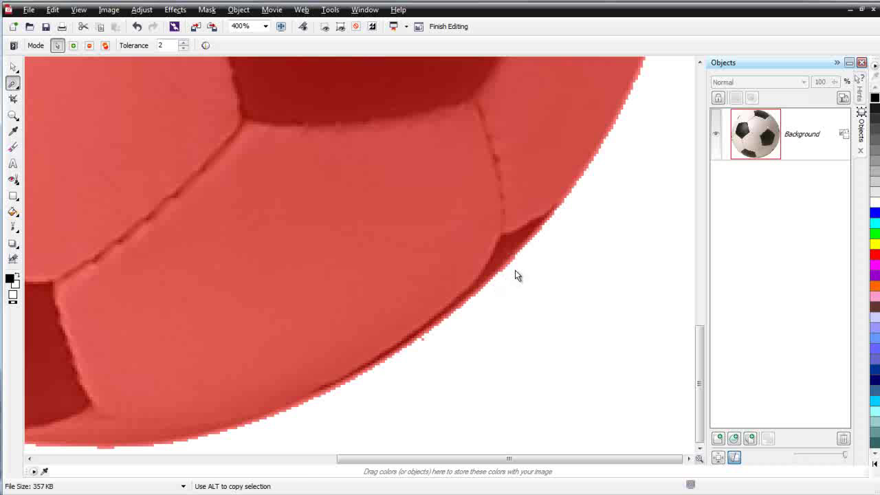
pyautogui.click(208, 9)
pyautogui.moveTo(264, 159)
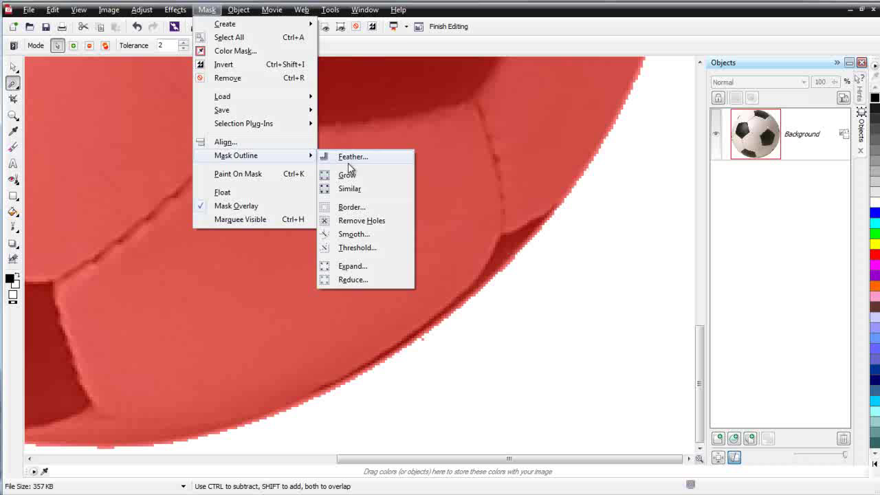
pyautogui.click(351, 266)
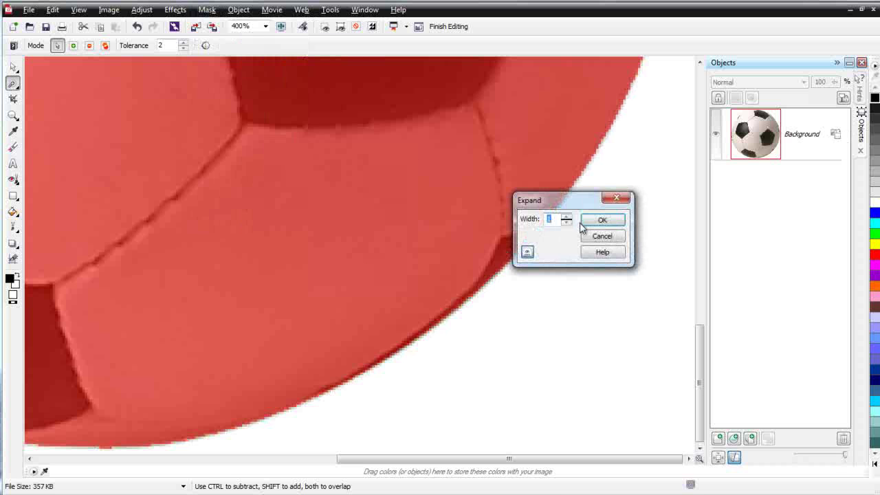
pyautogui.click(602, 220)
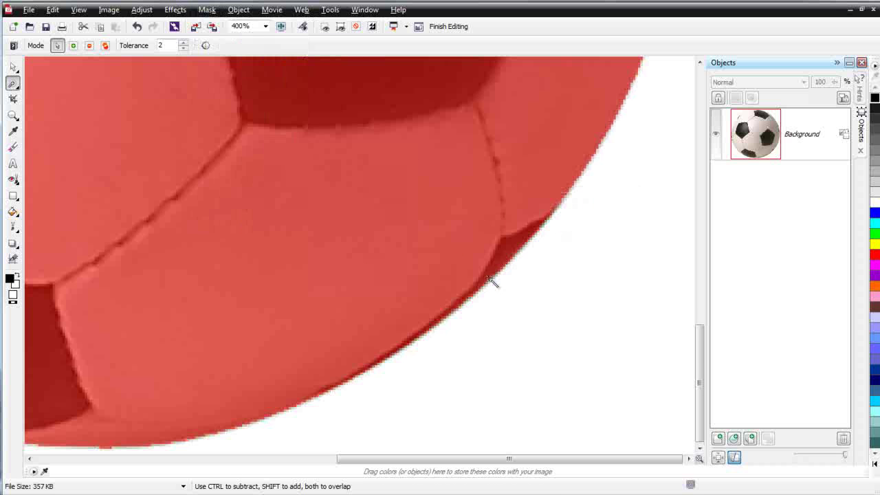
pyautogui.scroll(-1, 491, 281)
pyautogui.scroll(-2, 490, 281)
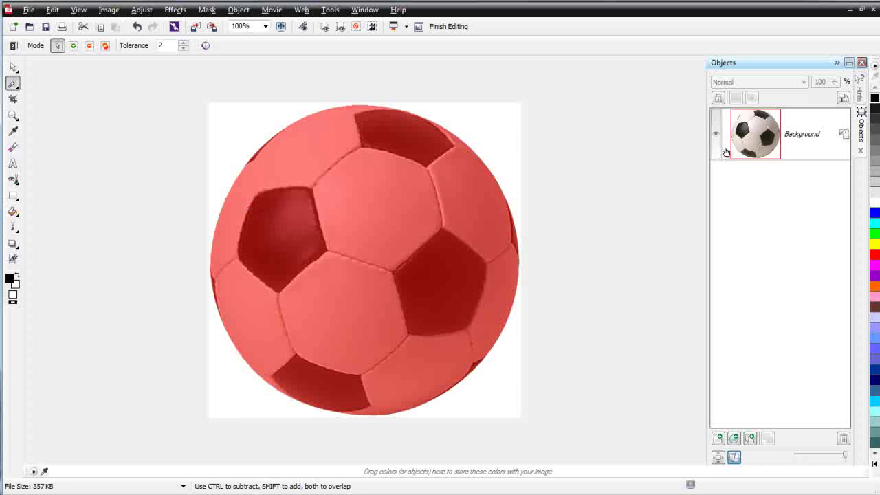
# Try converting the Background layer and deleting the ball, undoing both changes.
pyautogui.click(844, 136)
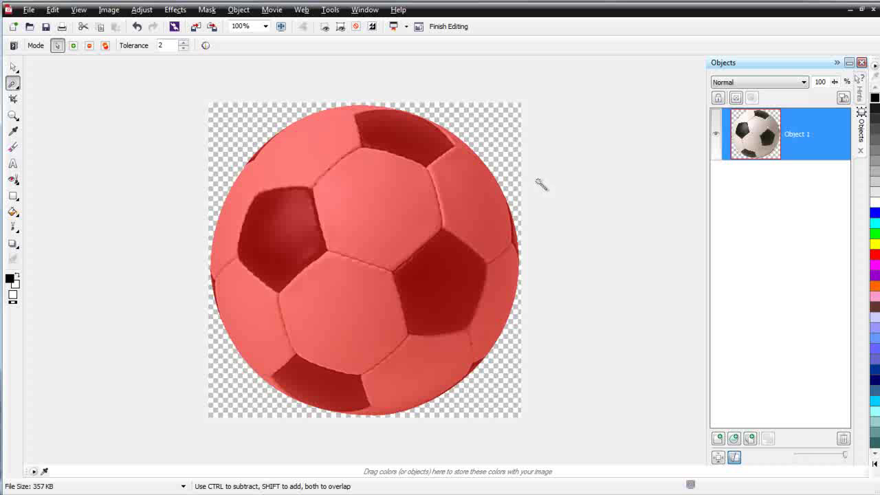
pyautogui.hotkey('ctrl', 'z')
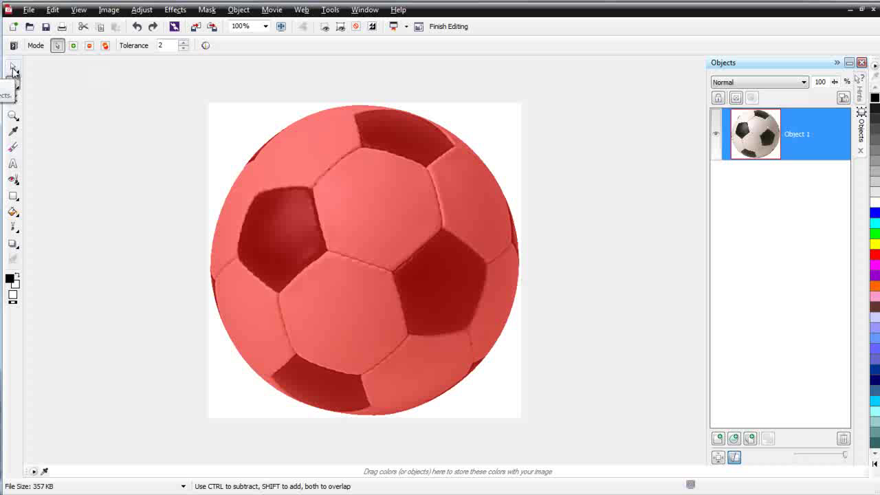
pyautogui.click(13, 71)
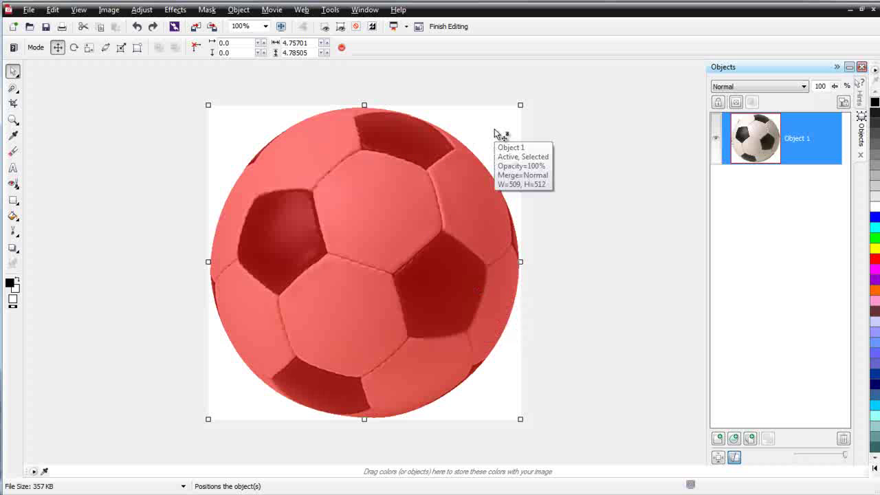
pyautogui.press('Delete')
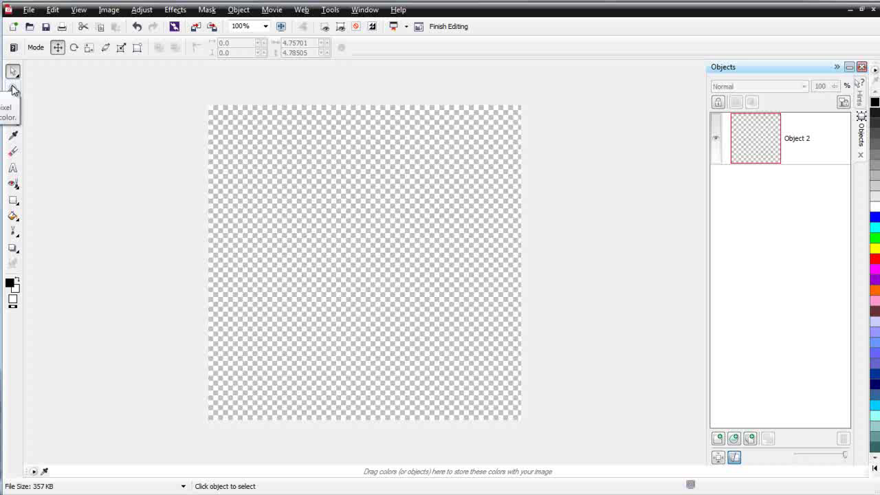
pyautogui.hotkey('ctrl', 'z')
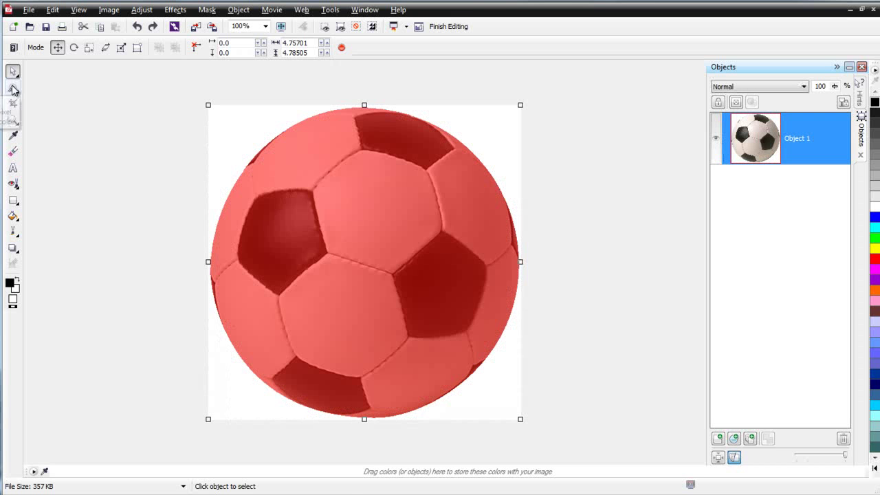
# Clear the white background to transparency with the Magic Wand and remove the mask.
pyautogui.click(12, 87)
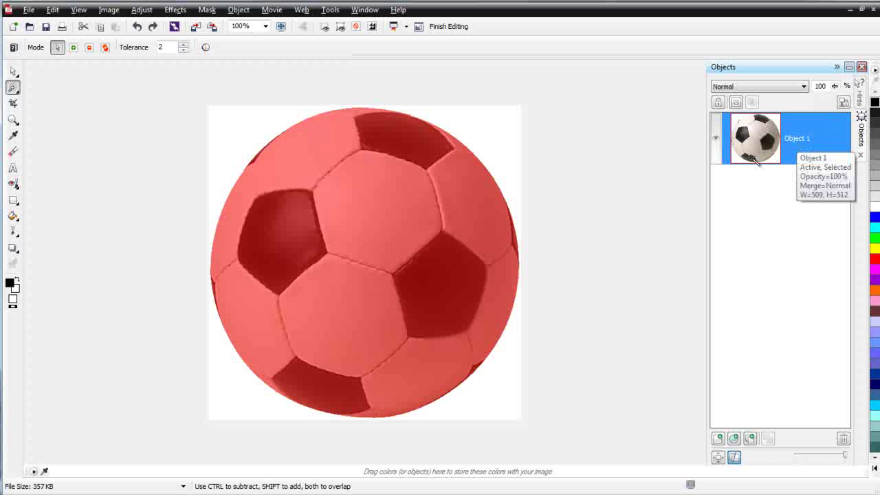
pyautogui.click(586, 217)
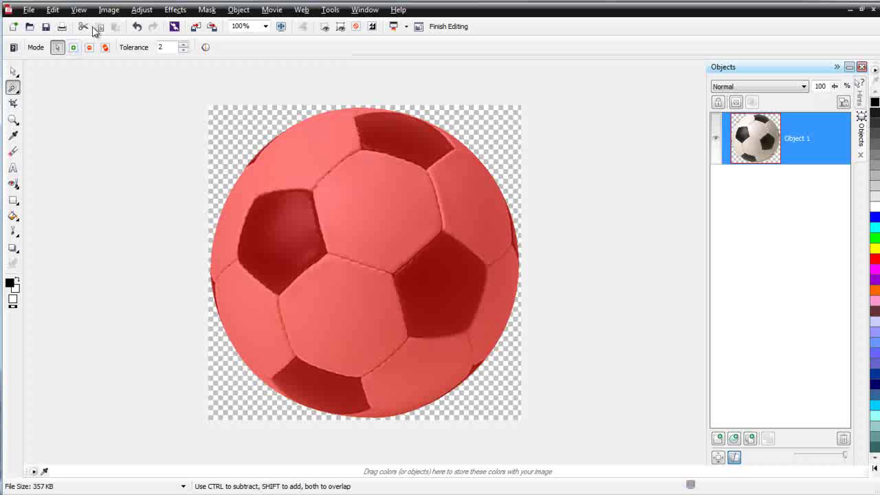
pyautogui.click(208, 11)
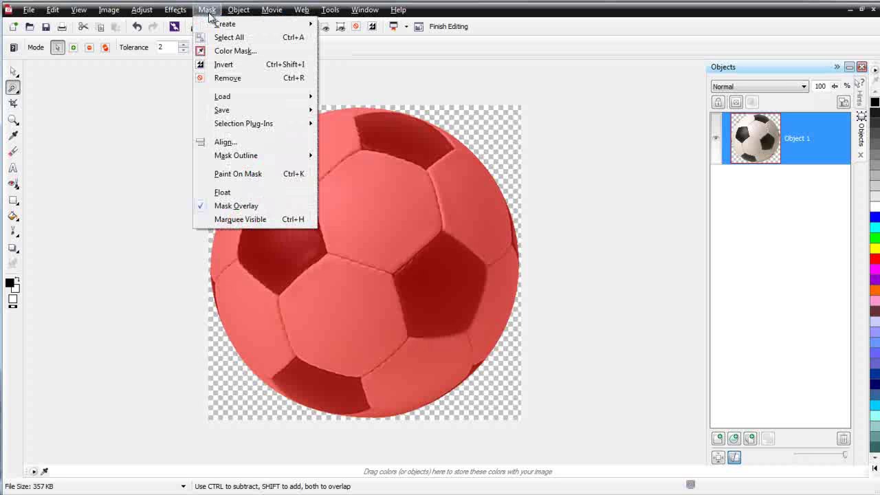
pyautogui.click(226, 77)
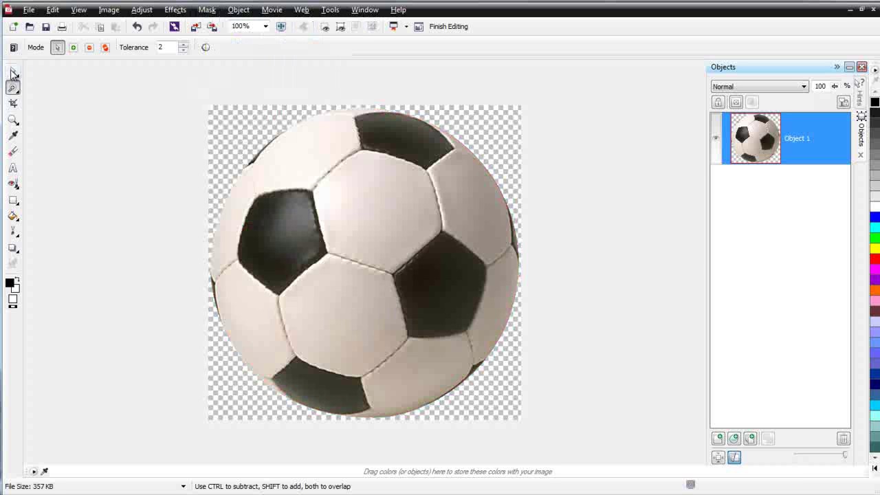
# Scale the soccer ball down to roughly half size and drag it to the canvas centre.
pyautogui.click(14, 71)
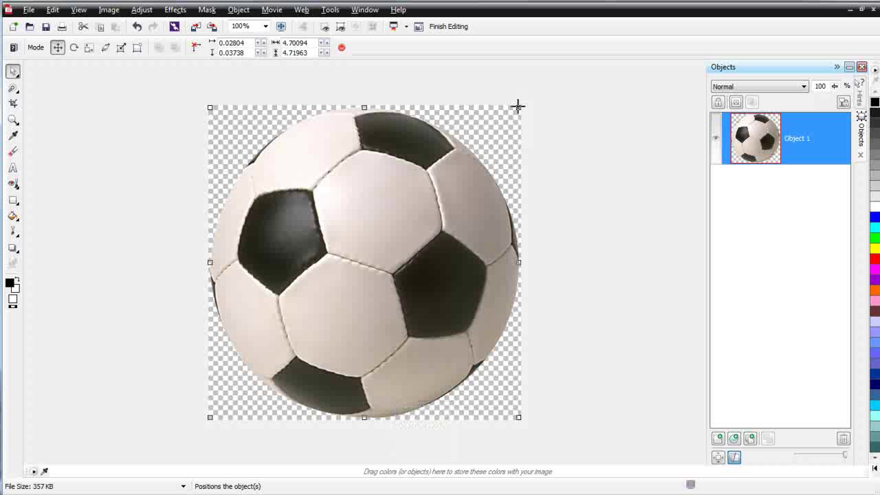
pyautogui.moveTo(519, 107); pyautogui.dragTo(364, 261)
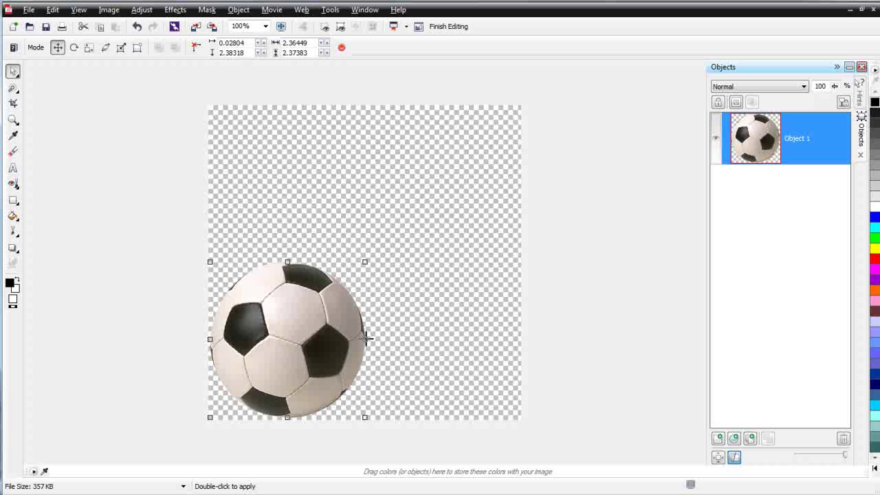
pyautogui.moveTo(365, 338)
pyautogui.mouseDown()
pyautogui.moveTo(330, 336)
pyautogui.moveTo(365, 337)
pyautogui.mouseUp()
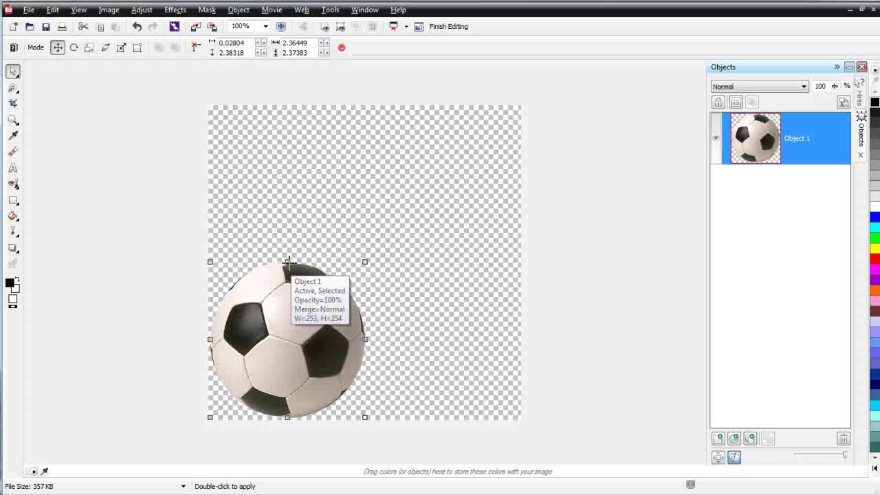
pyautogui.moveTo(292, 261)
pyautogui.mouseDown()
pyautogui.moveTo(292, 245)
pyautogui.moveTo(293, 268)
pyautogui.mouseUp()
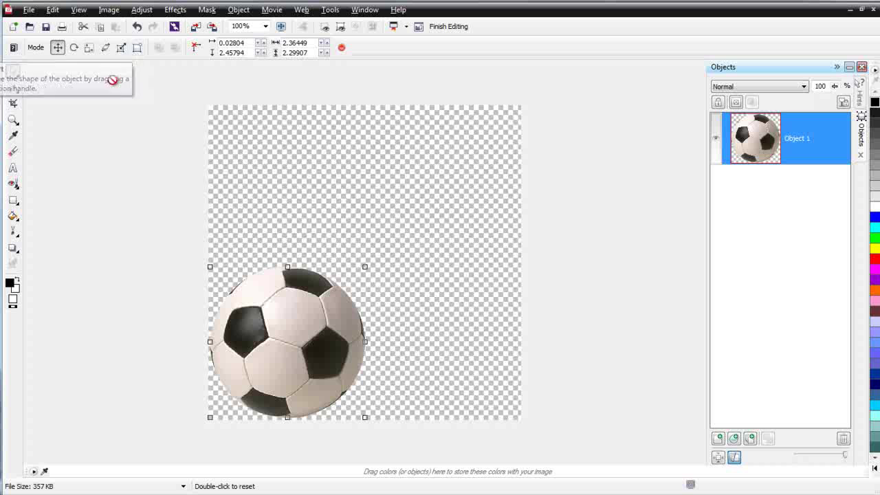
pyautogui.moveTo(284, 348); pyautogui.dragTo(349, 268)
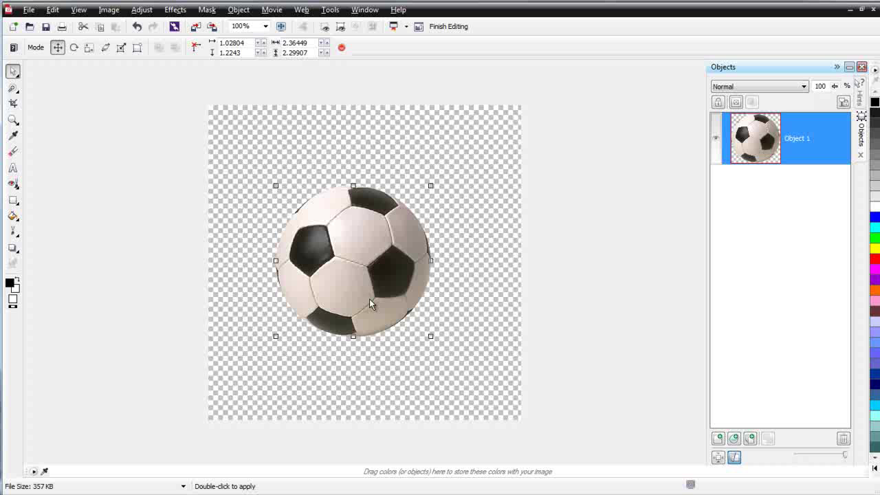
pyautogui.click(364, 257)
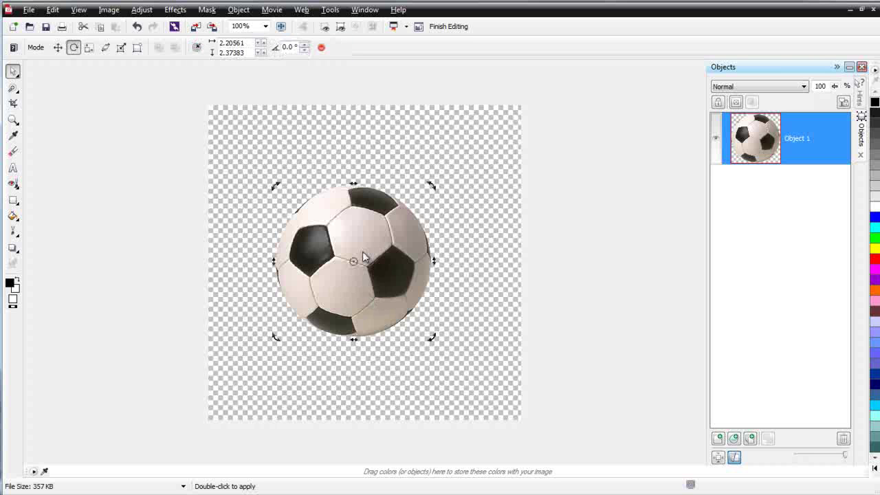
# Distort the ball, reset it, then pull the top-right perspective handle inward to narrow its top.
pyautogui.click(364, 257)
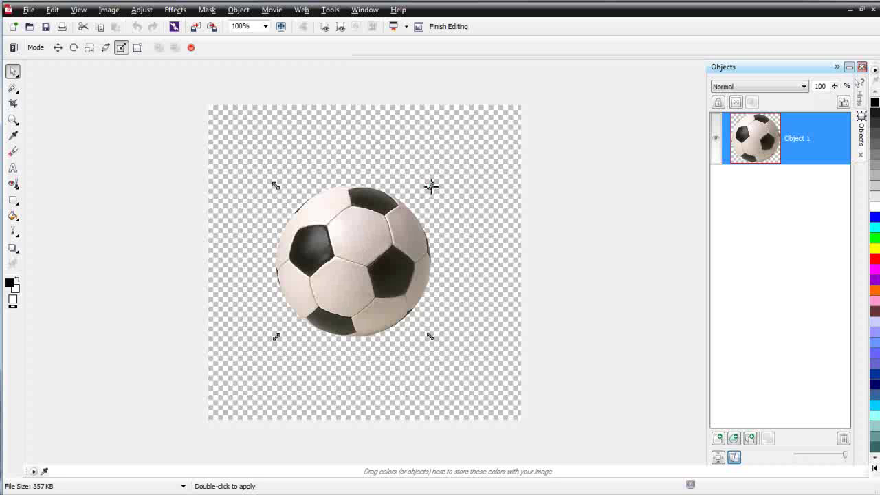
pyautogui.moveTo(430, 185)
pyautogui.mouseDown()
pyautogui.moveTo(406, 232)
pyautogui.moveTo(350, 281)
pyautogui.moveTo(416, 185)
pyautogui.moveTo(493, 129)
pyautogui.moveTo(408, 222)
pyautogui.moveTo(384, 270)
pyautogui.moveTo(438, 210)
pyautogui.moveTo(469, 147)
pyautogui.moveTo(436, 192)
pyautogui.mouseUp()
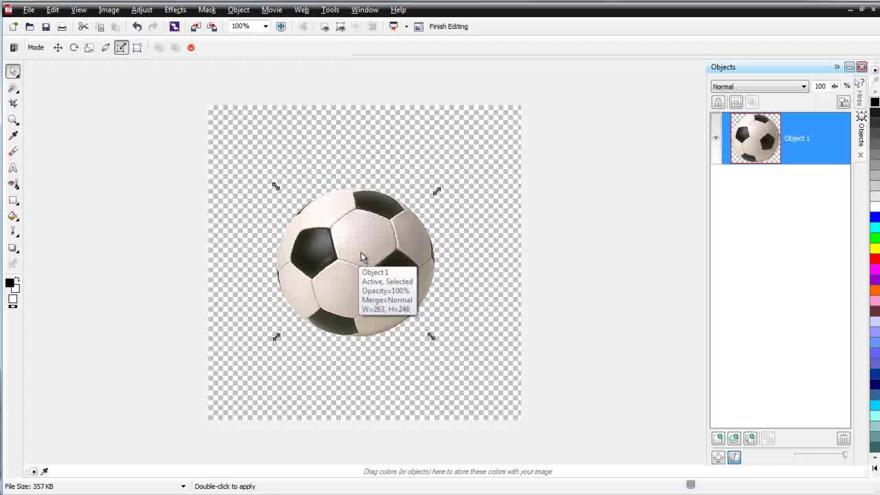
pyautogui.press('Tab')
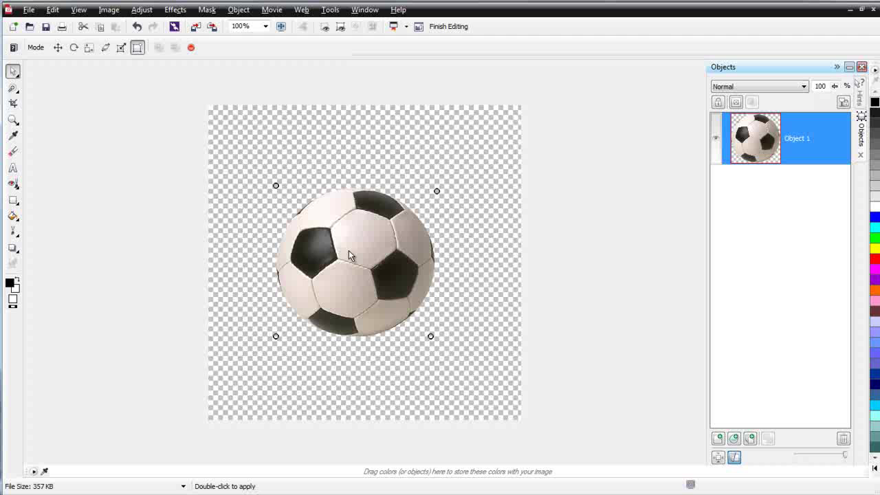
pyautogui.doubleClick(436, 192)
pyautogui.moveTo(436, 198); pyautogui.dragTo(401, 199)
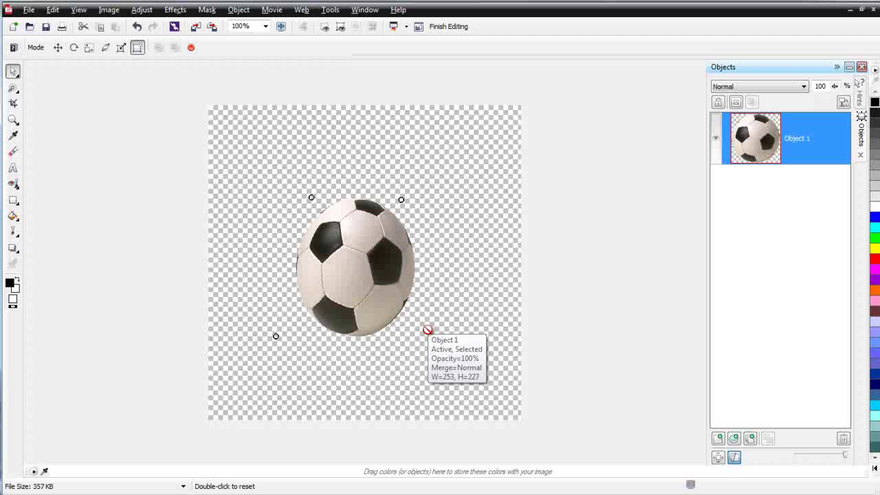
# Reset the ball's distortion and remove the mask overlay.
pyautogui.doubleClick(467, 278)
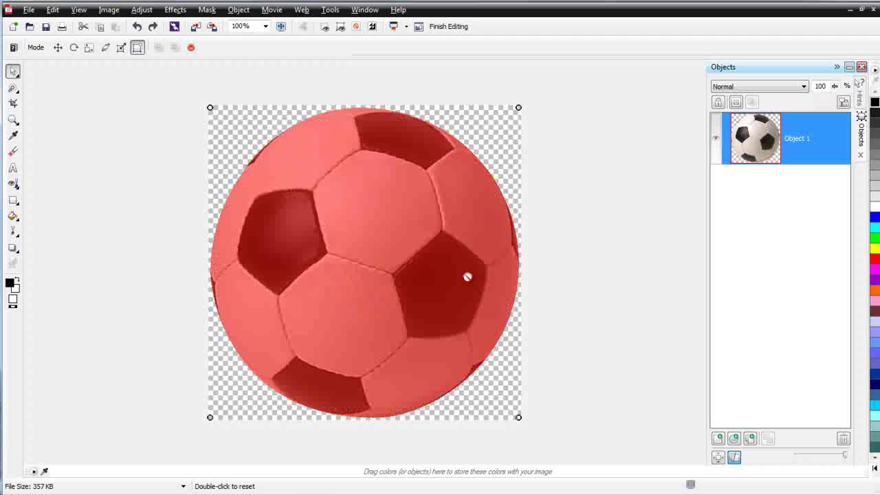
pyautogui.click(207, 10)
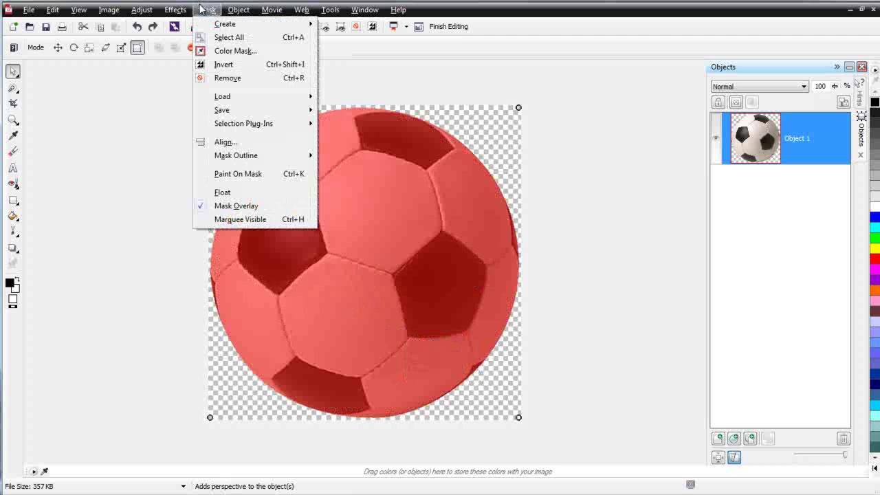
pyautogui.click(221, 77)
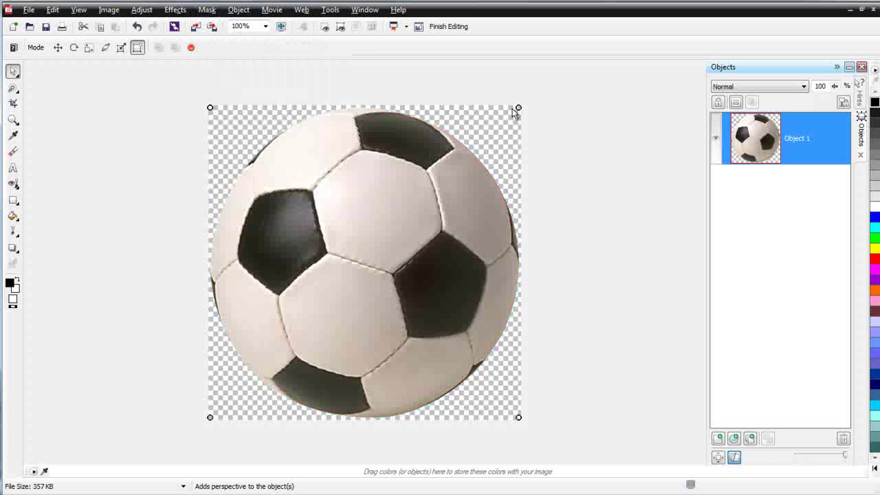
# Shrink the ball, move it to the upper-left of the canvas, and apply the transformation.
pyautogui.click(58, 47)
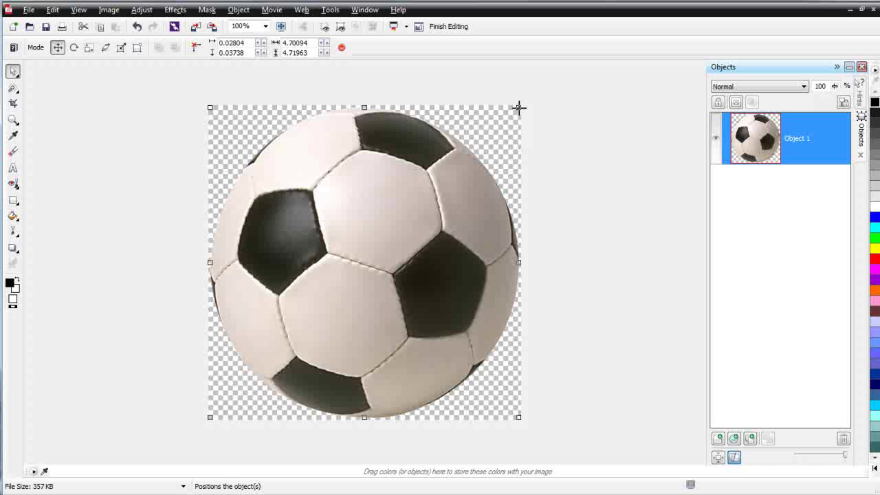
pyautogui.moveTo(519, 107); pyautogui.dragTo(305, 321)
pyautogui.moveTo(286, 364); pyautogui.dragTo(307, 171)
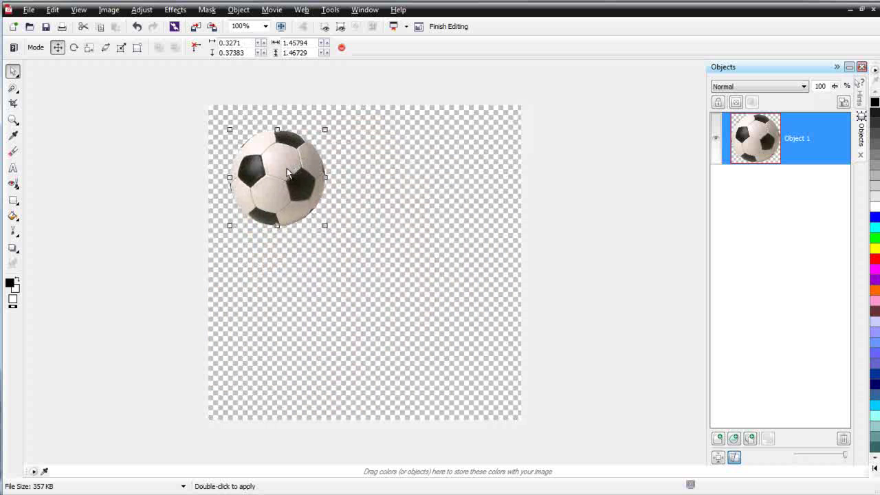
pyautogui.rightClick(287, 171)
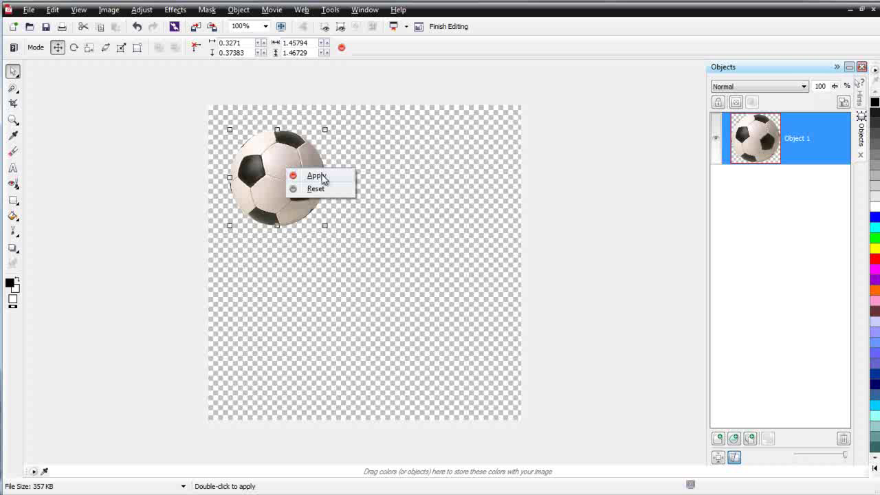
pyautogui.click(315, 176)
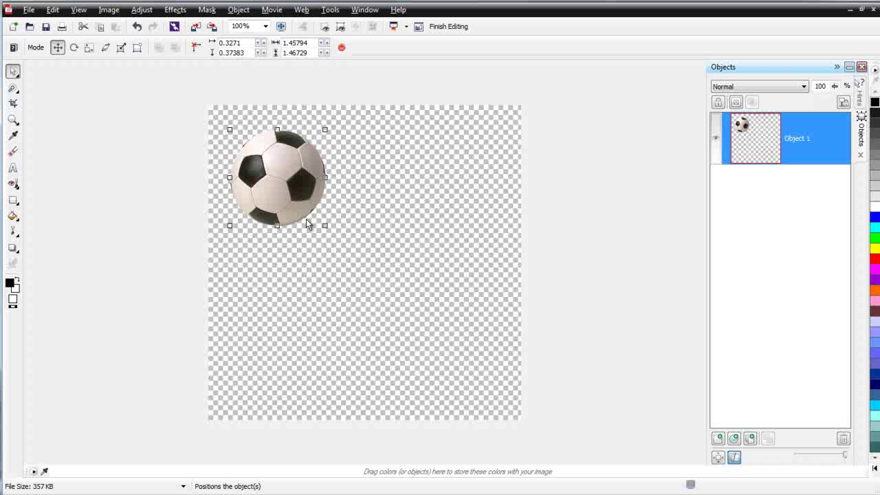
# Duplicate the soccer ball and place the copy to the right of the original.
pyautogui.rightClick(294, 178)
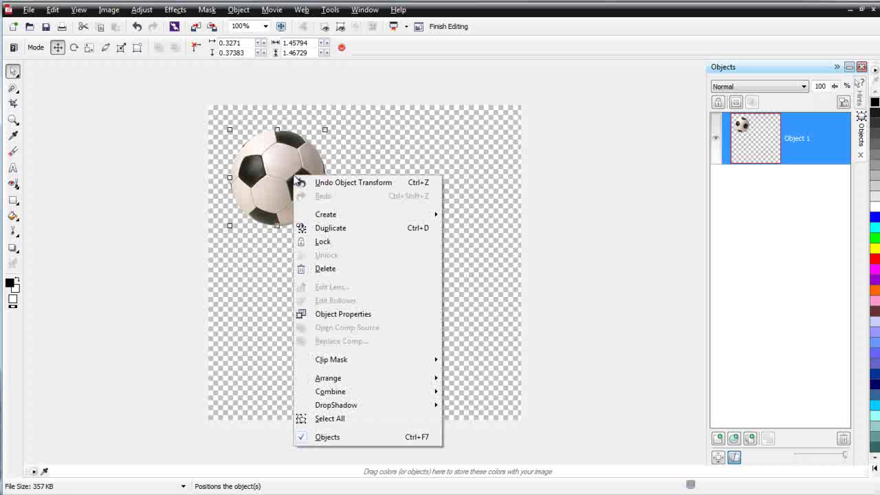
pyautogui.moveTo(382, 363)
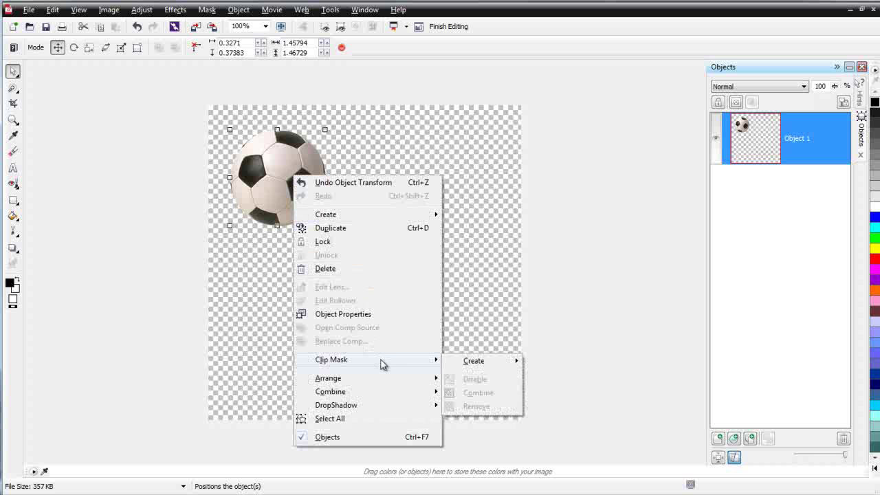
pyautogui.moveTo(385, 382)
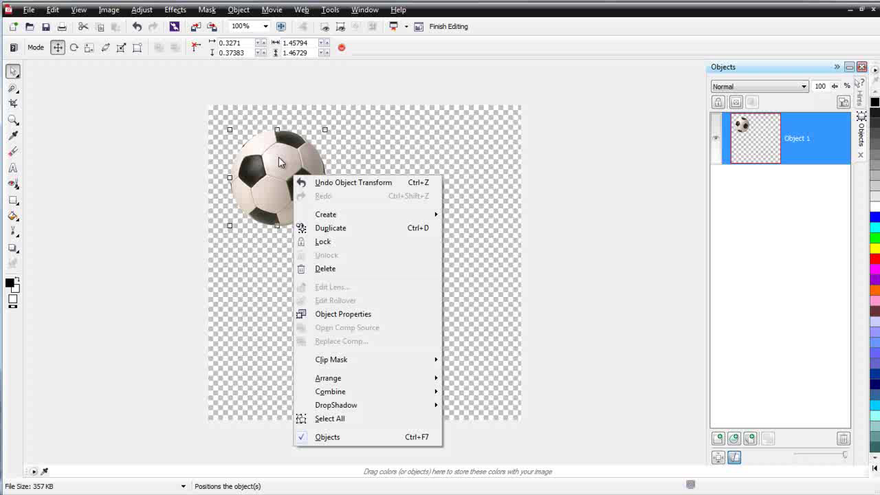
pyautogui.click(351, 235)
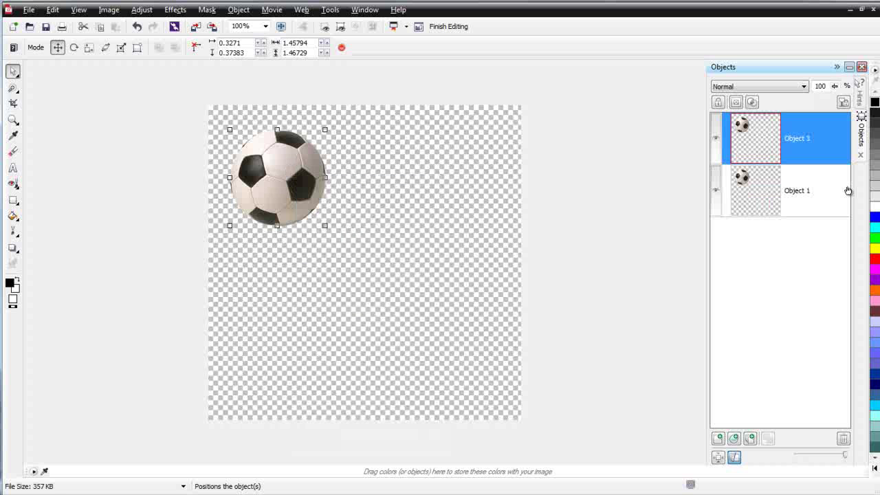
pyautogui.moveTo(276, 166); pyautogui.dragTo(417, 172)
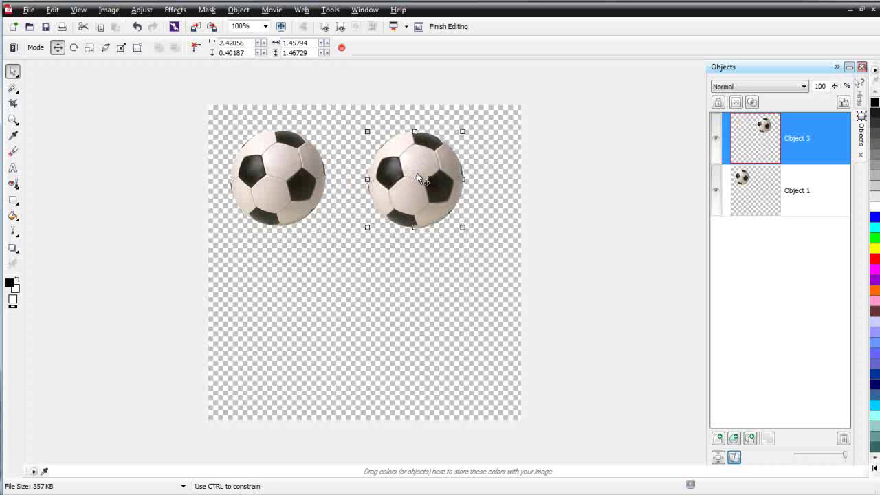
# Make a third ball and arrange all three into an overlapping cluster mid-canvas.
pyautogui.rightClick(416, 172)
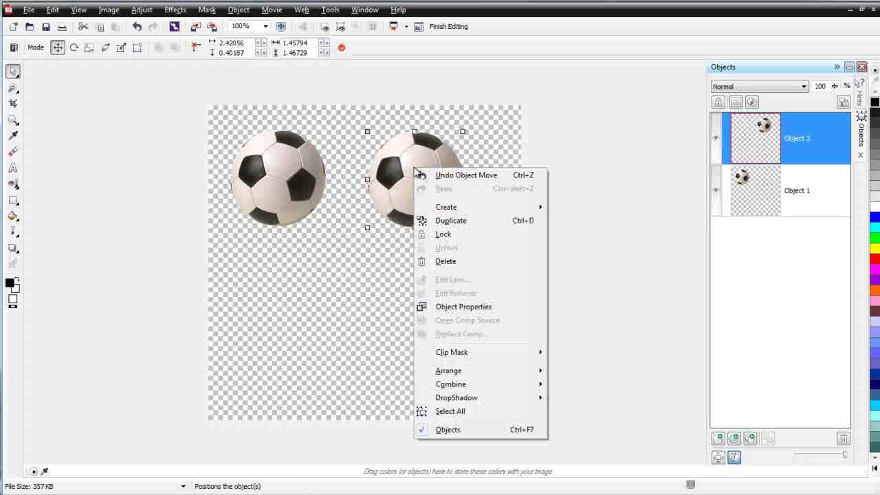
pyautogui.click(461, 225)
pyautogui.moveTo(432, 185); pyautogui.dragTo(373, 339)
pyautogui.moveTo(398, 223); pyautogui.dragTo(394, 306)
pyautogui.moveTo(268, 175); pyautogui.dragTo(311, 246)
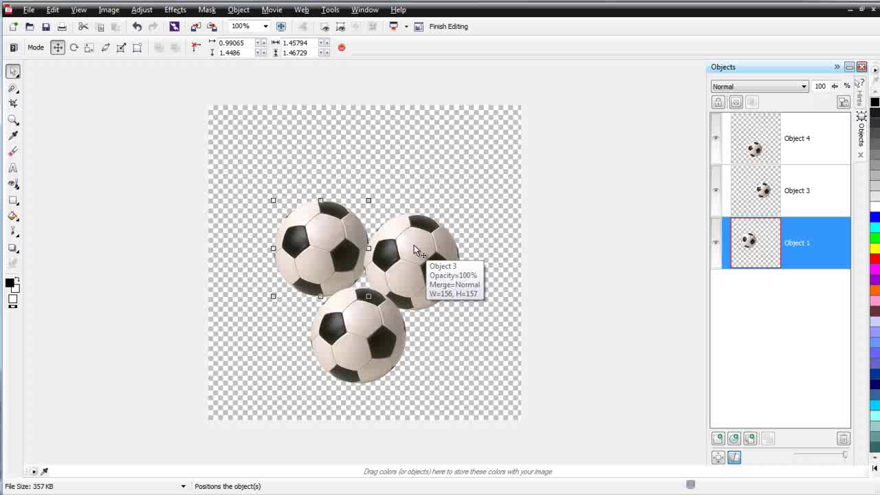
# Select all three balls and apply a perspective transform pinching their tops inward.
pyautogui.keyDown('shift'); pyautogui.click(414, 251); pyautogui.keyUp('shift')
pyautogui.keyDown('shift'); pyautogui.click(371, 346); pyautogui.keyUp('shift')
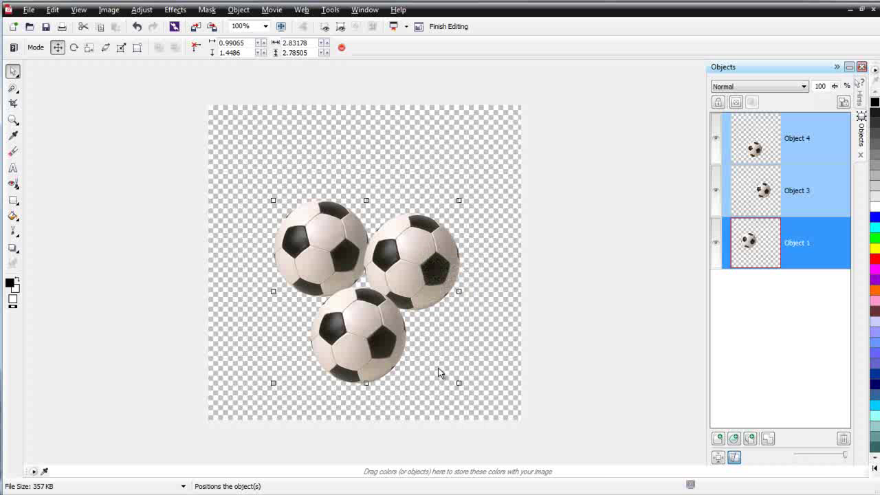
pyautogui.click(344, 218)
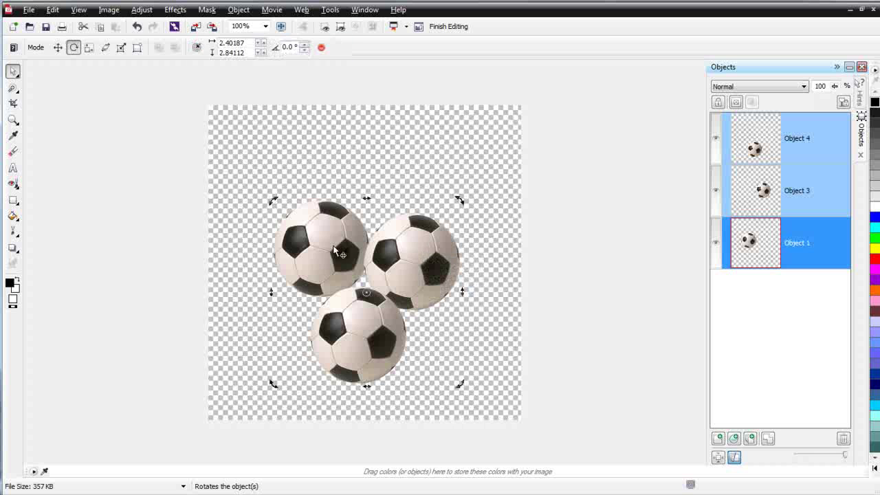
pyautogui.click(324, 239)
pyautogui.click(325, 241)
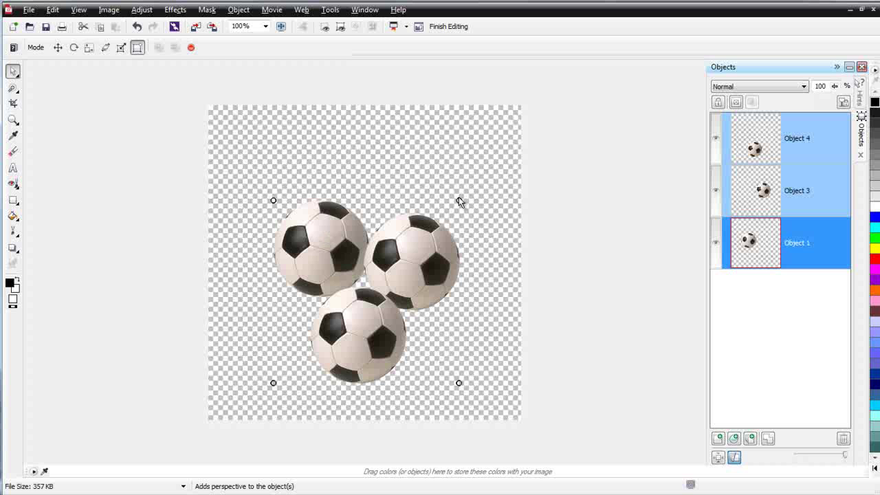
pyautogui.moveTo(459, 200); pyautogui.dragTo(426, 209)
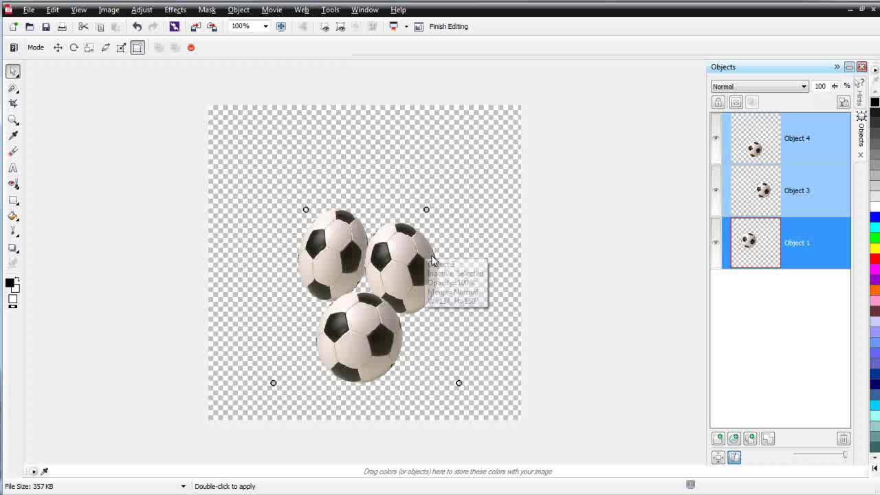
pyautogui.click(192, 47)
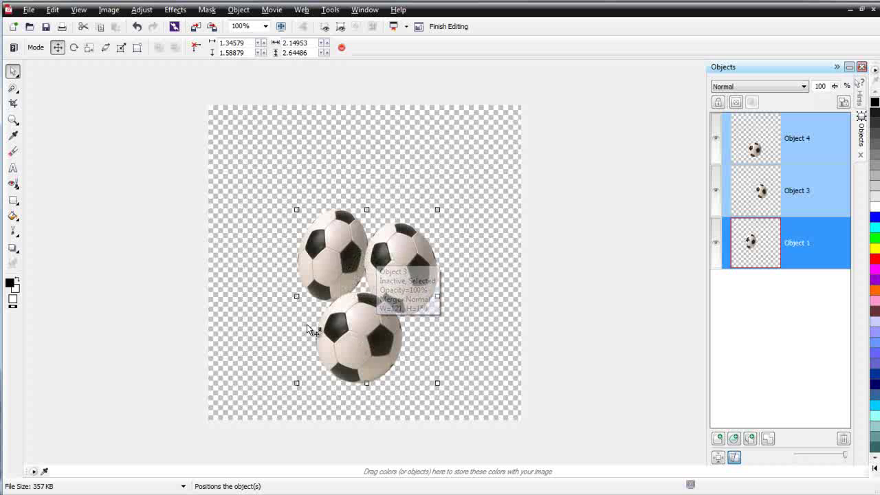
# Stack the three balls in one spot and cycle through selecting Objects 1, 3 and 4.
pyautogui.click(429, 179)
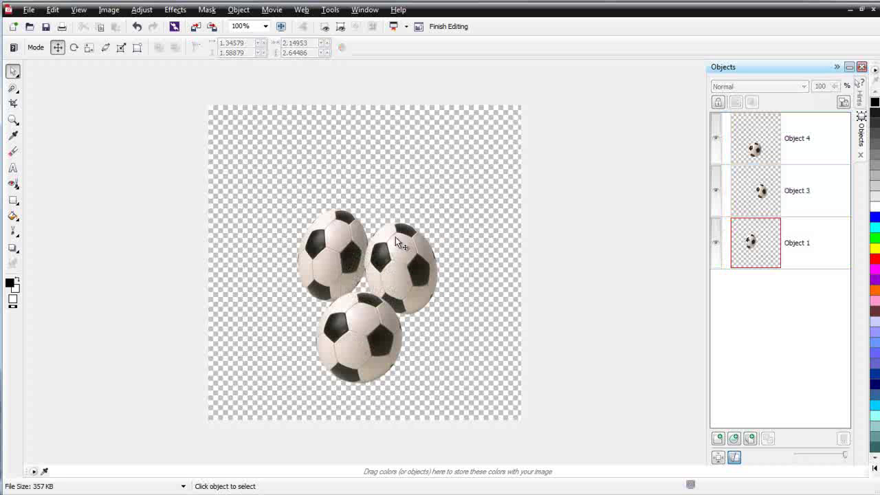
pyautogui.moveTo(409, 255); pyautogui.dragTo(344, 242)
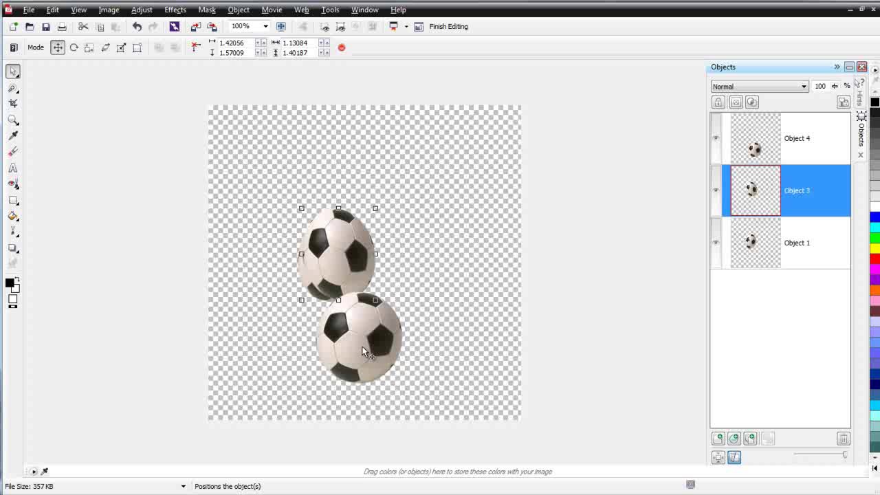
pyautogui.moveTo(363, 348); pyautogui.dragTo(345, 271)
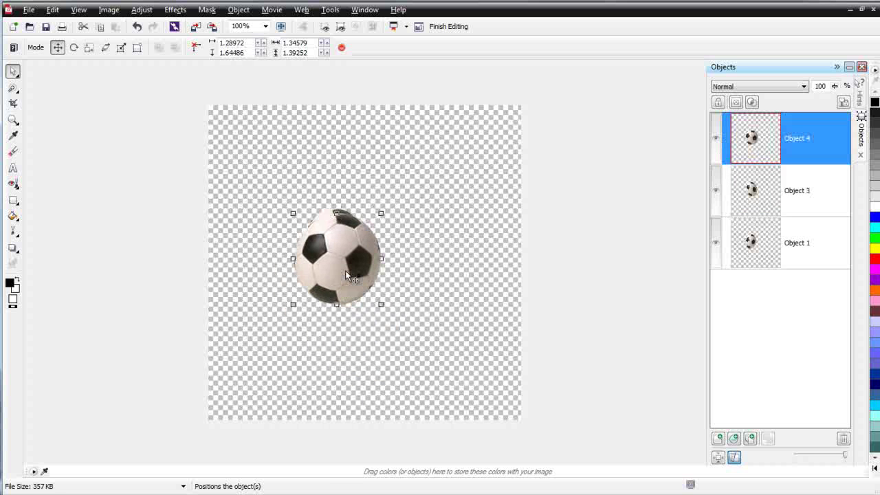
pyautogui.click(345, 270)
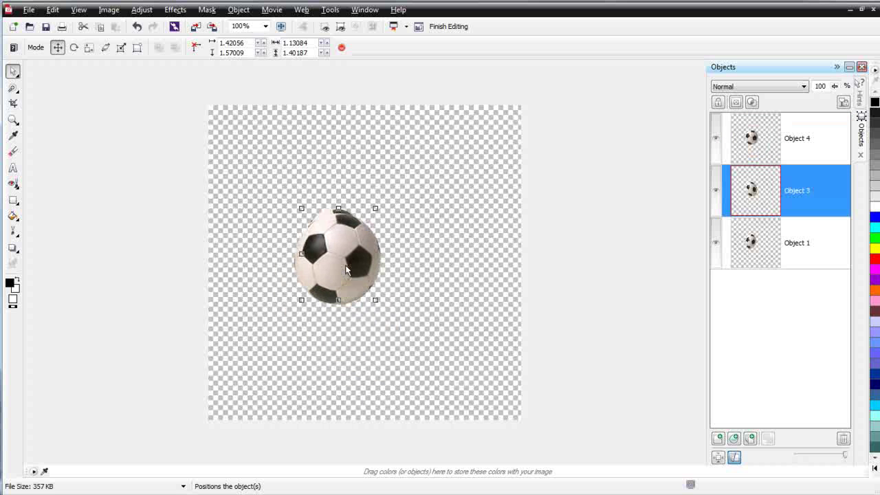
pyautogui.click(345, 270)
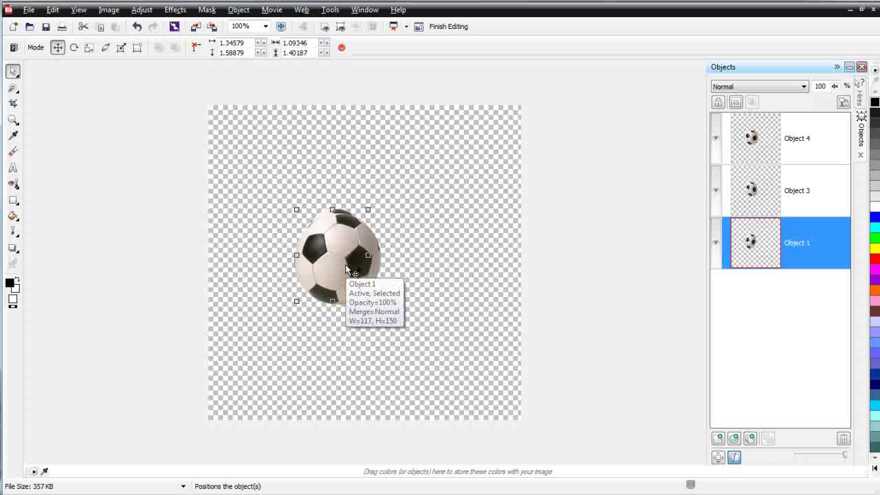
pyautogui.click(345, 270)
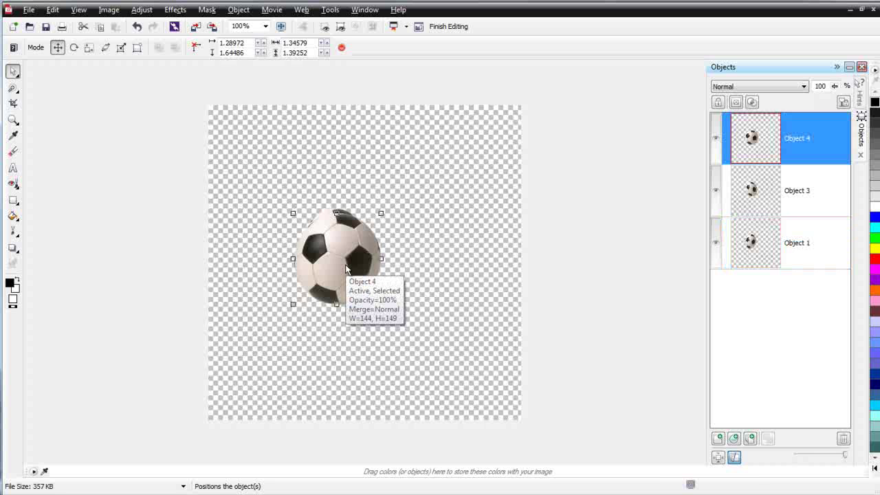
pyautogui.click(345, 270)
pyautogui.click(345, 270)
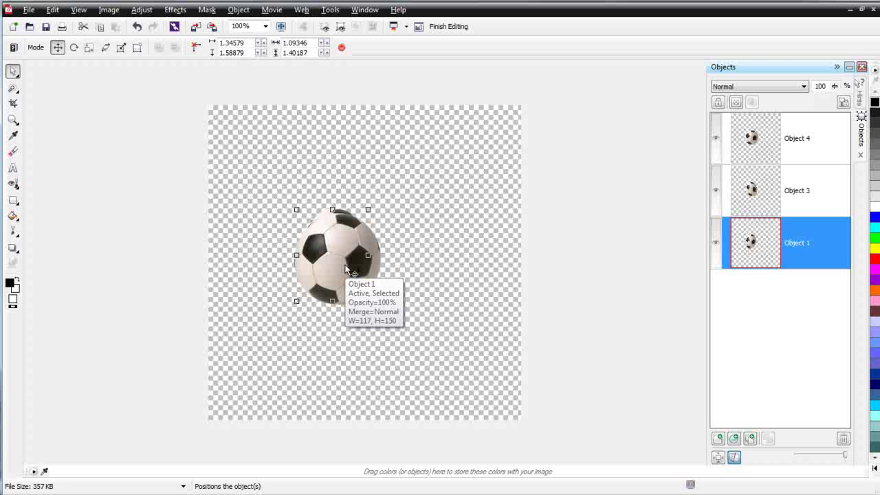
pyautogui.keyDown('shift'); pyautogui.click(345, 270); pyautogui.keyUp('shift')
pyautogui.keyDown('shift'); pyautogui.click(345, 270); pyautogui.keyUp('shift')
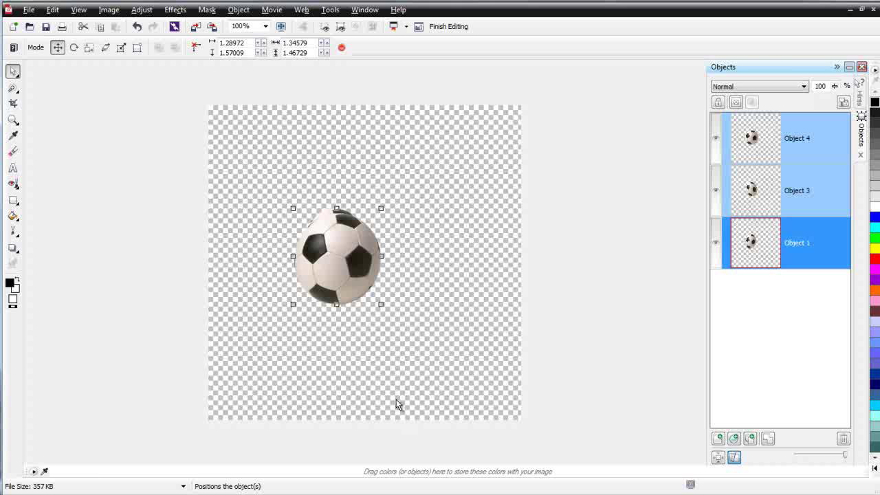
# Drag Object 1 to the upper-left, Object 4 to lower-centre and Object 3 to the right.
pyautogui.click(74, 46)
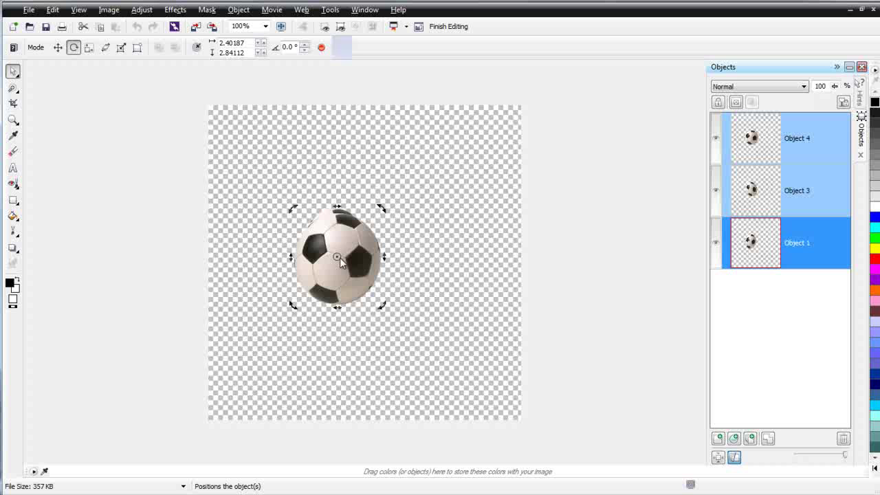
pyautogui.click(602, 222)
pyautogui.click(367, 258)
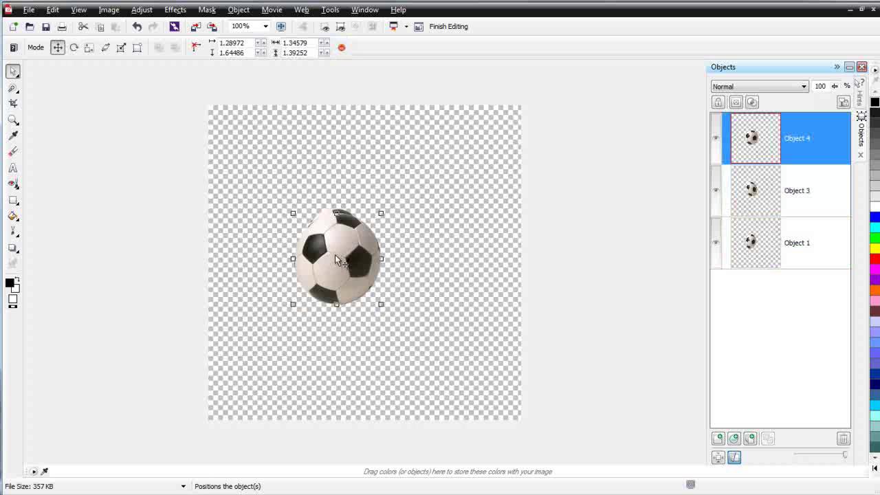
pyautogui.moveTo(367, 257); pyautogui.dragTo(442, 182)
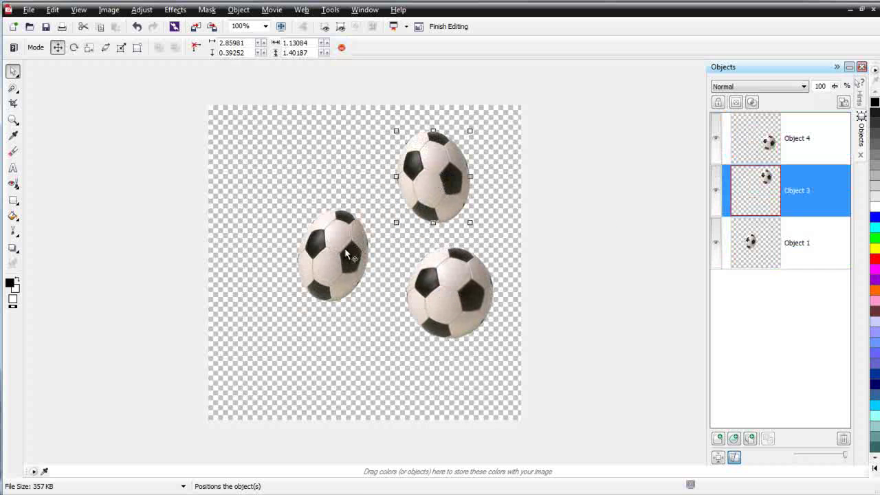
pyautogui.moveTo(347, 256); pyautogui.dragTo(271, 162)
pyautogui.moveTo(473, 293); pyautogui.dragTo(397, 318)
pyautogui.moveTo(445, 190); pyautogui.dragTo(459, 232)
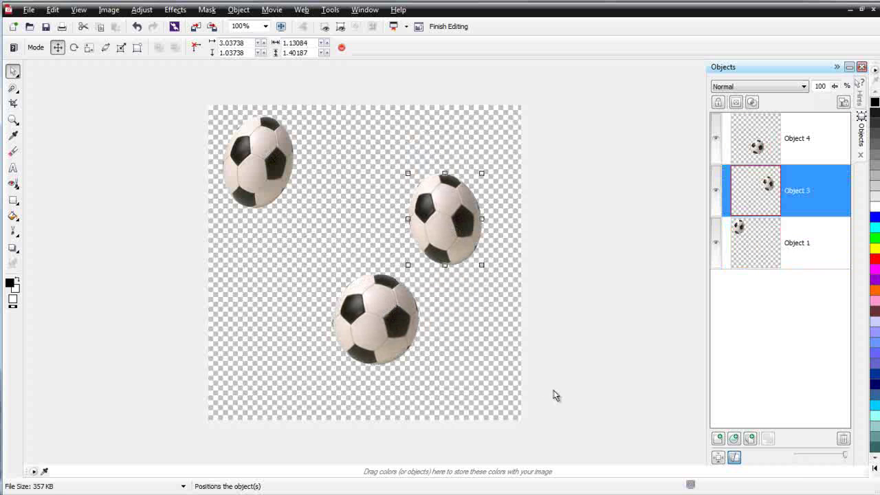